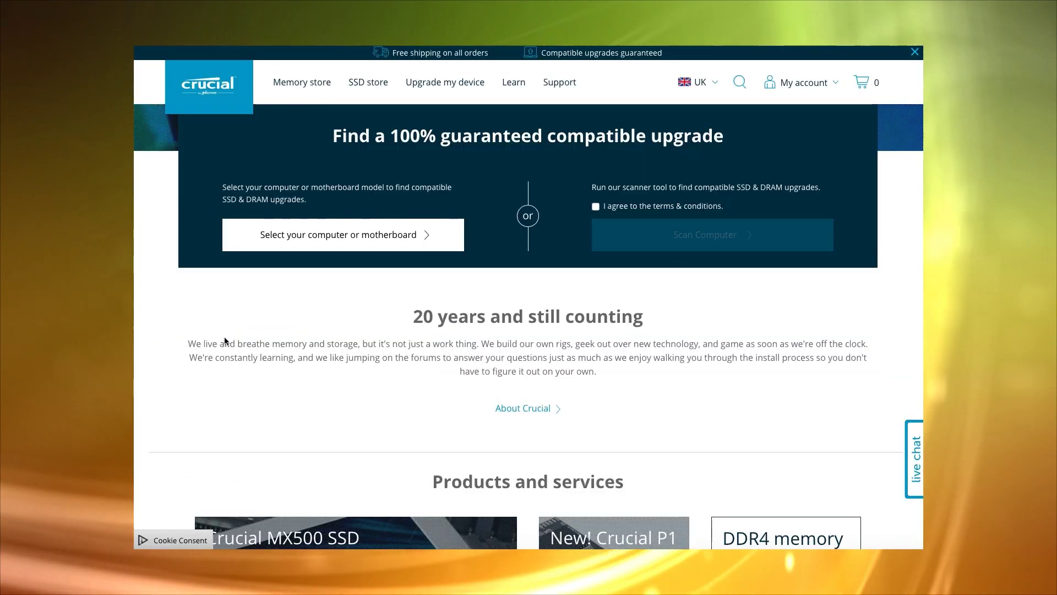
scroll(225, 338, "down", 4)
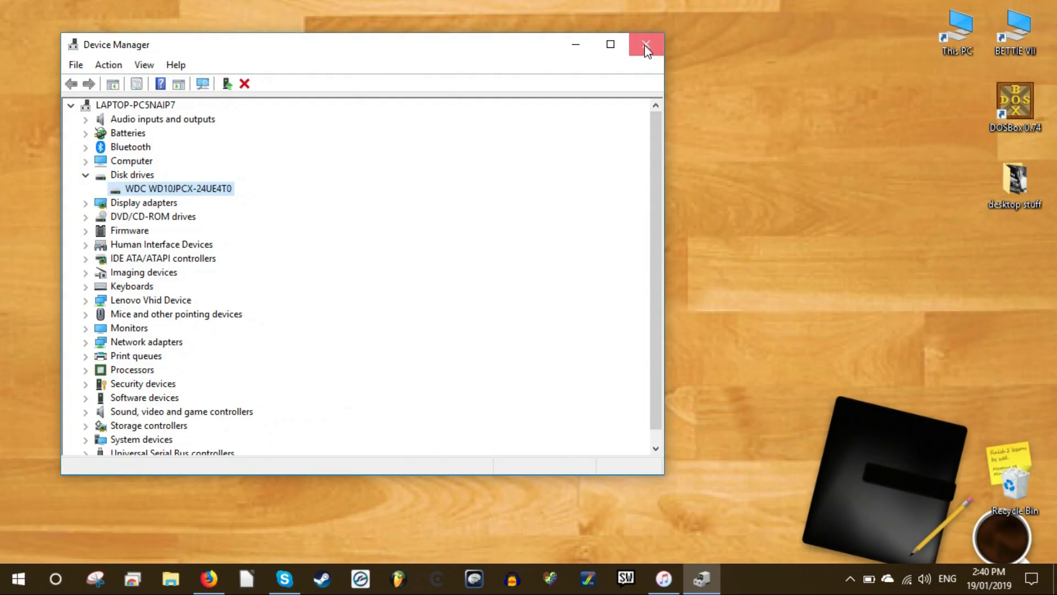
Close Device Manager and open the Tools tab of the Windows (C:) drive's Properties from This PC.
left_click(645, 47)
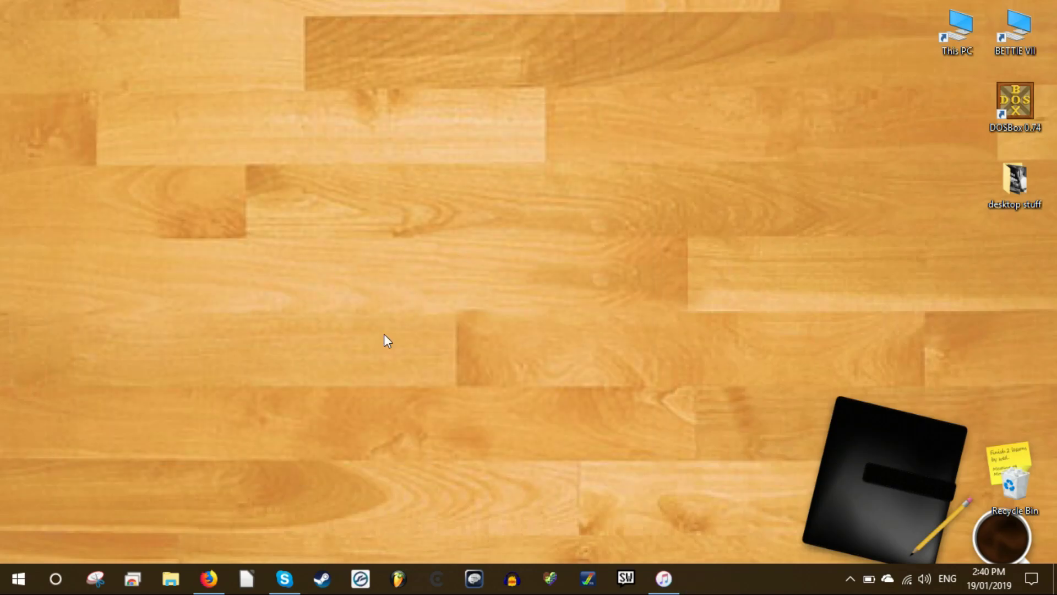
left_click(55, 579)
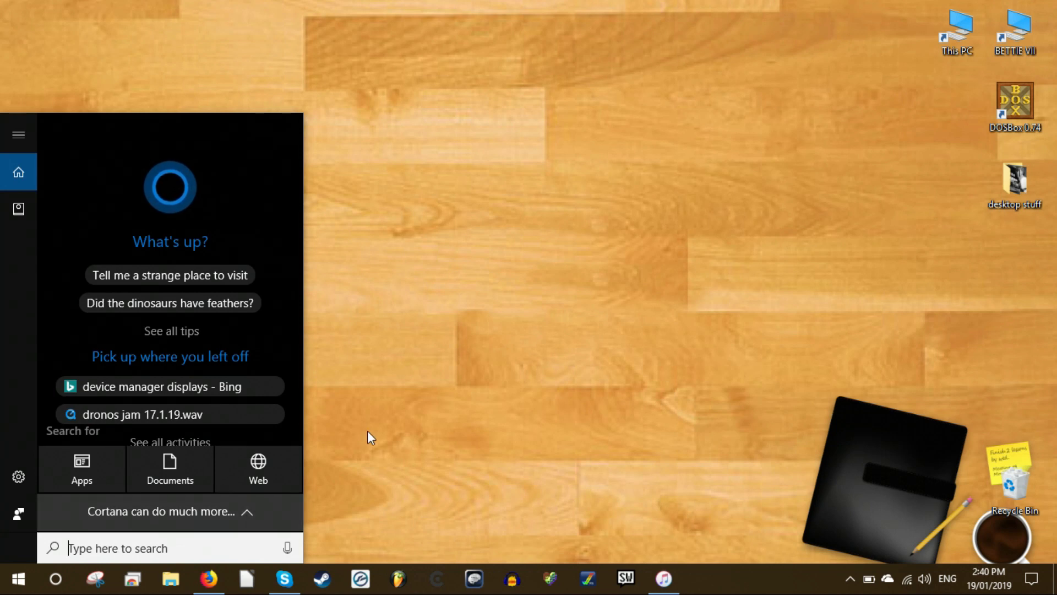
left_click(390, 407)
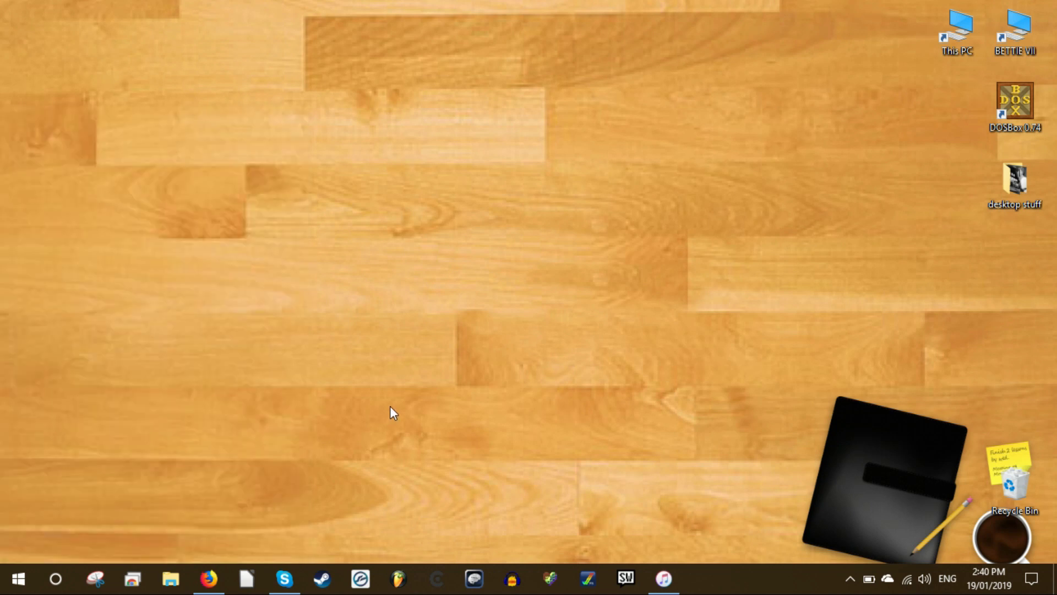
double_click(956, 36)
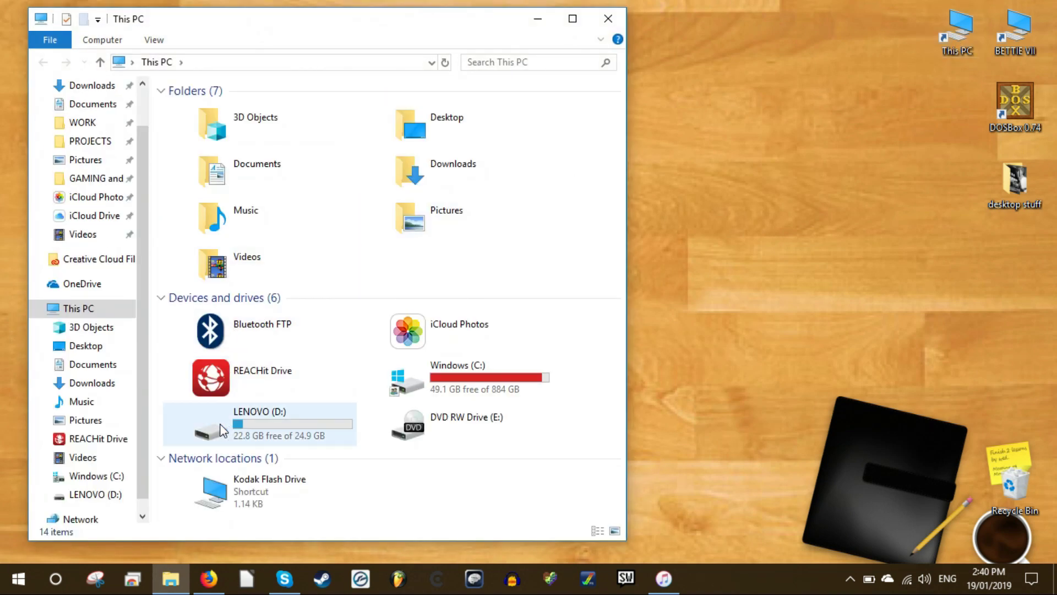
left_click(398, 376)
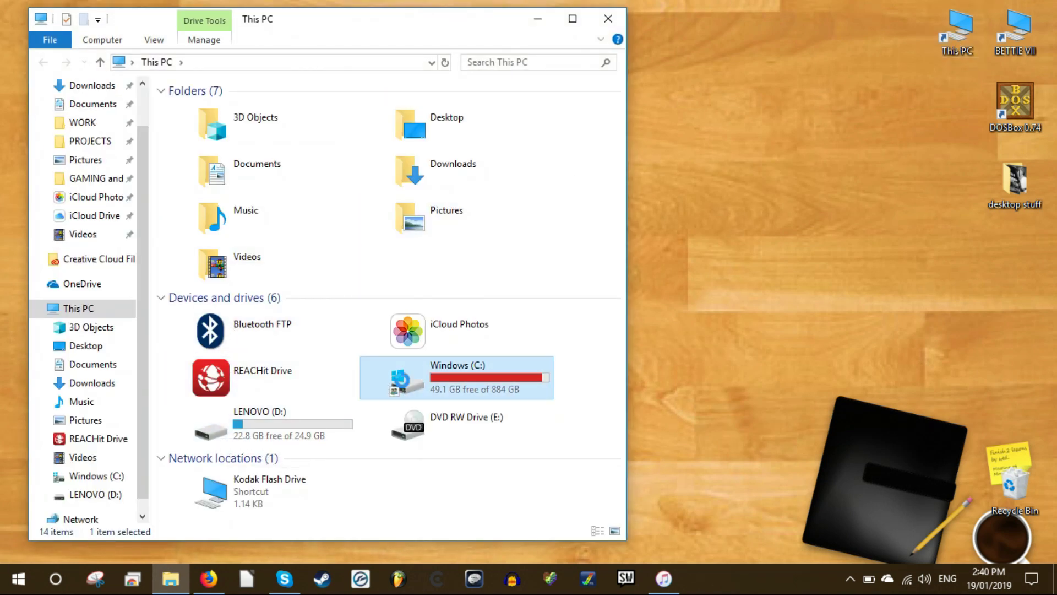
right_click(403, 381)
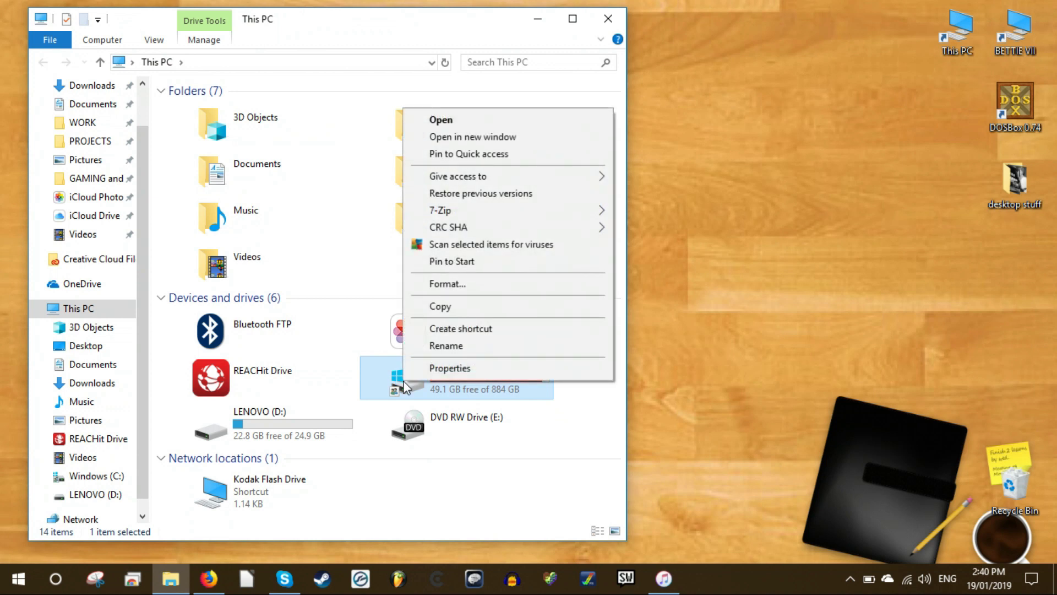
left_click(473, 367)
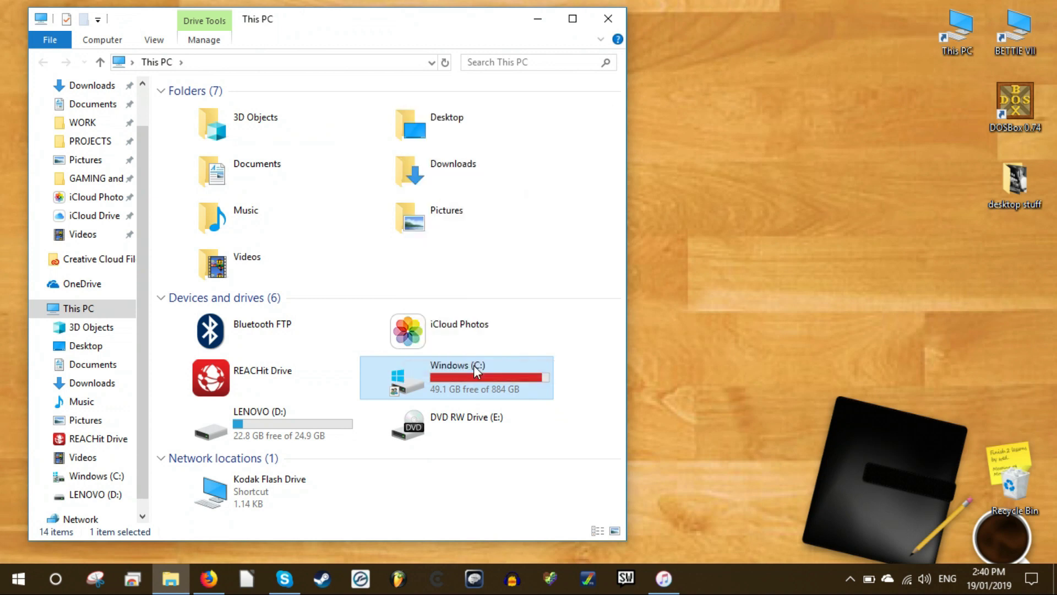
left_click(514, 222)
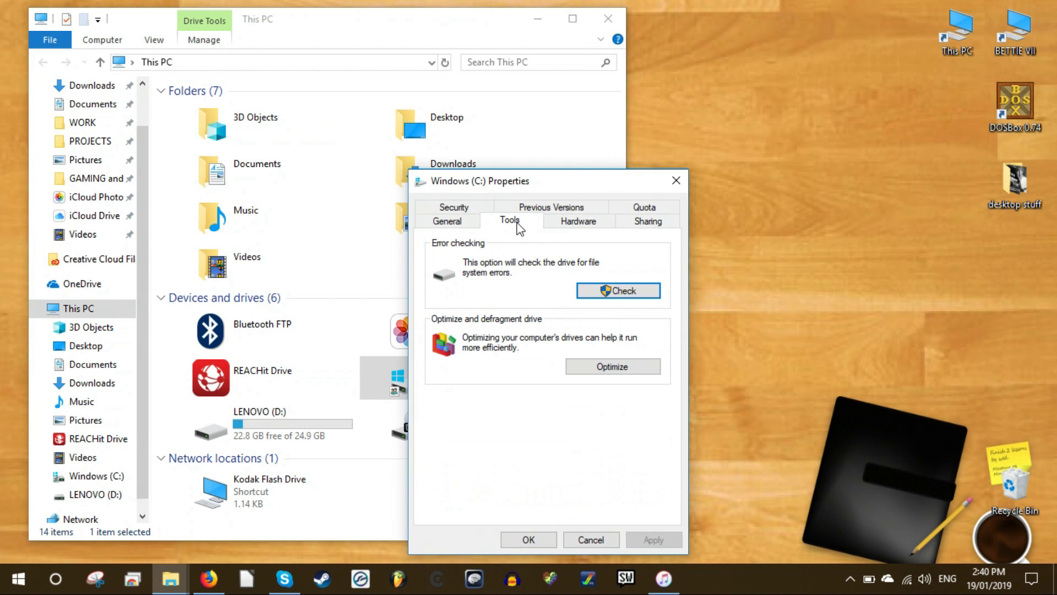
Run Error checking on Windows (C:) and choose Scan drive.
left_click(647, 297)
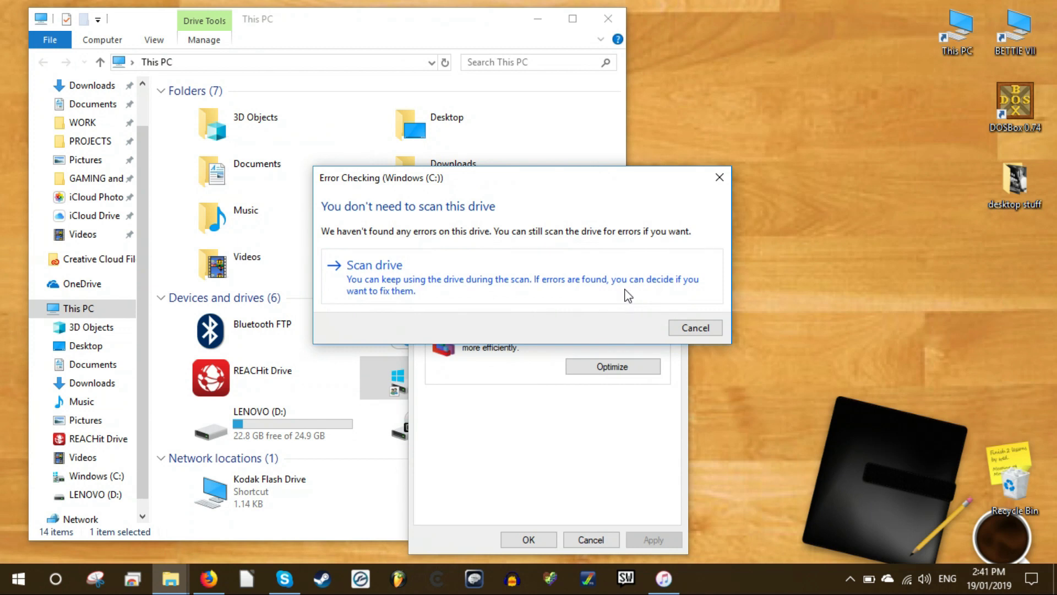
left_click(383, 275)
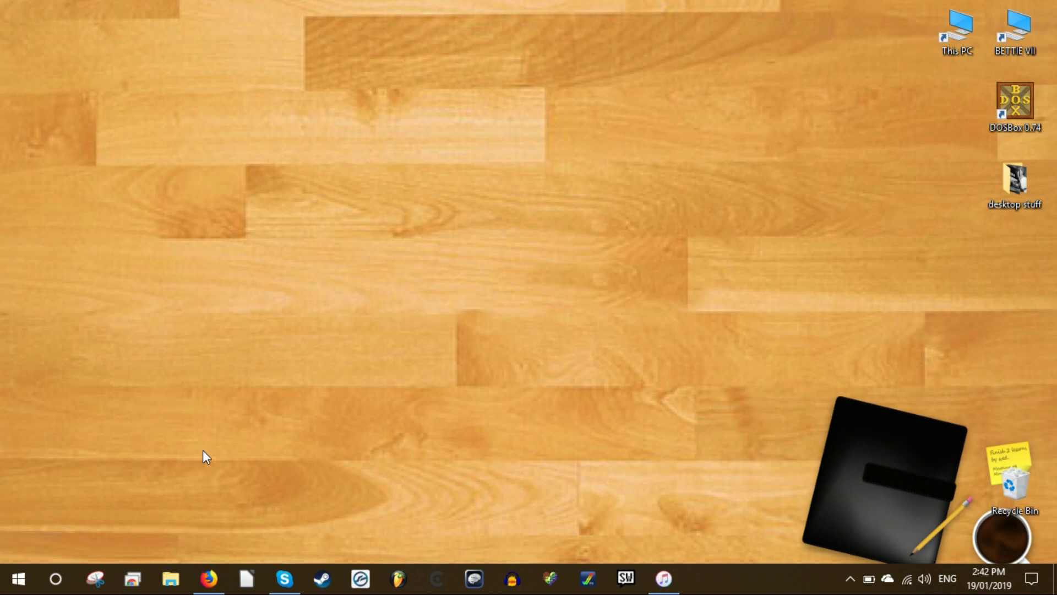
Launch Command Prompt, start wmic, and run the 'diskdrive get status' query.
key("super+r")
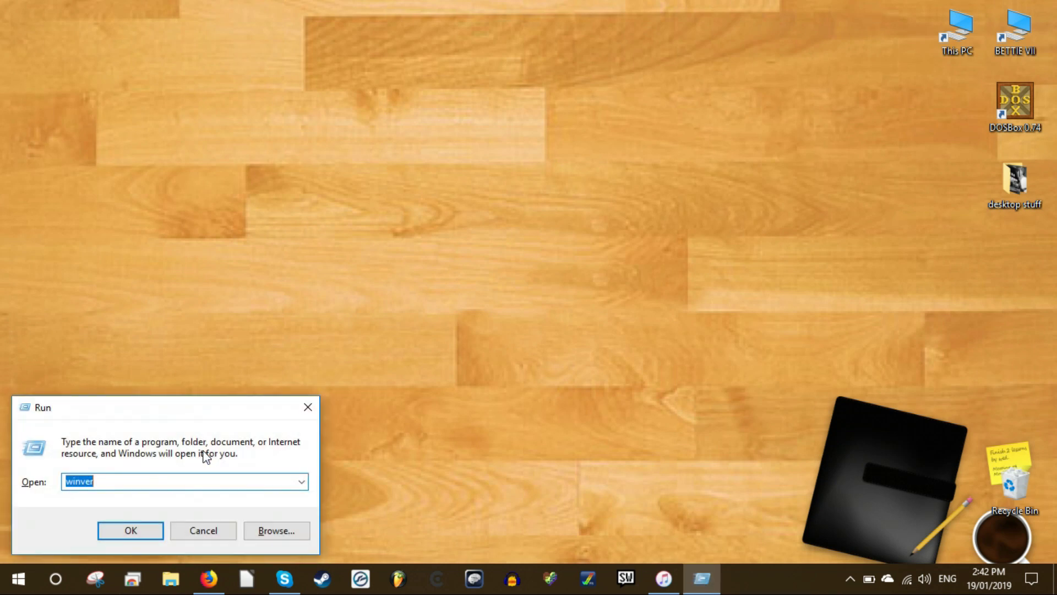
type("cmd")
key("Return")
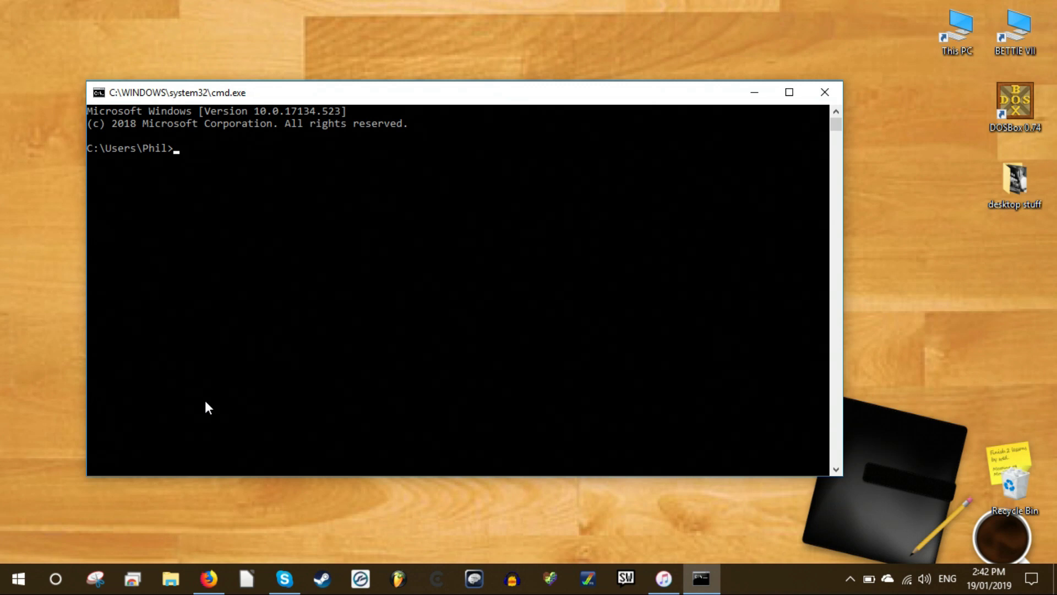
type("wmic")
key("Return")
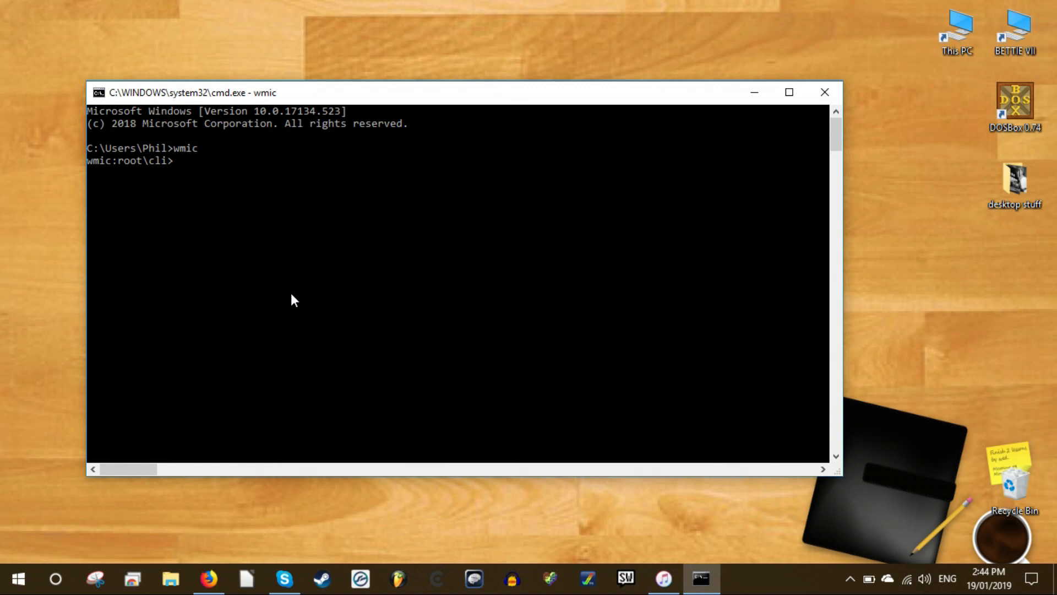
type("diskdrive get status")
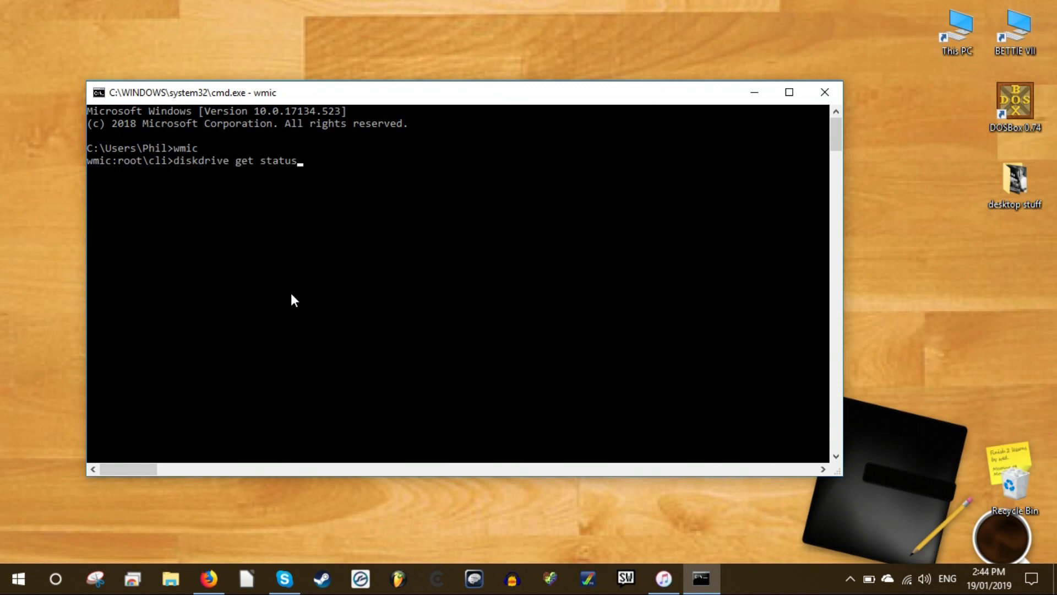
key("Return")
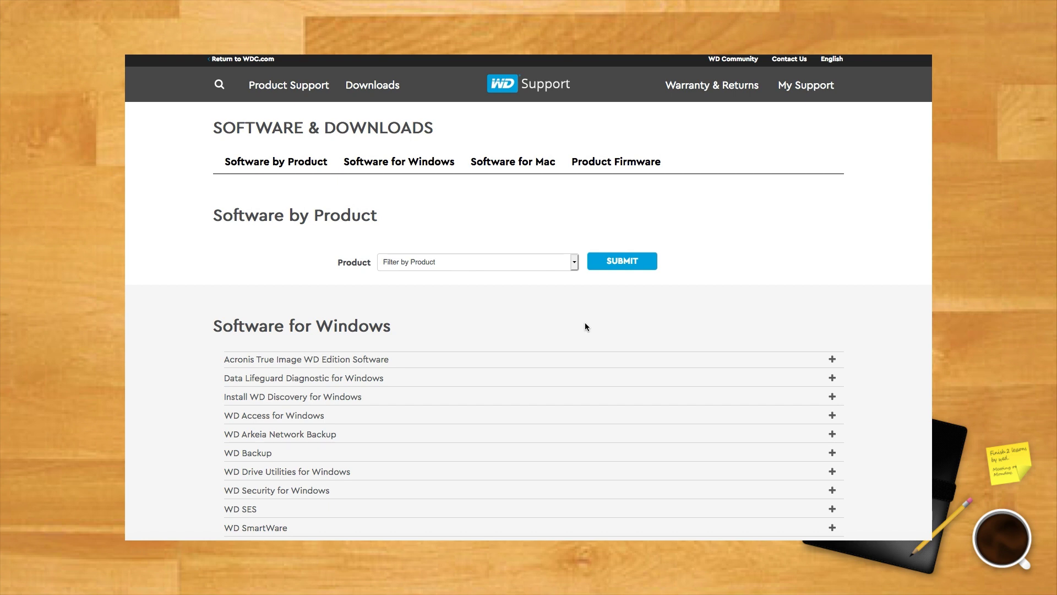
scroll(465, 342, "down", 5)
scroll(473, 341, "down", 4)
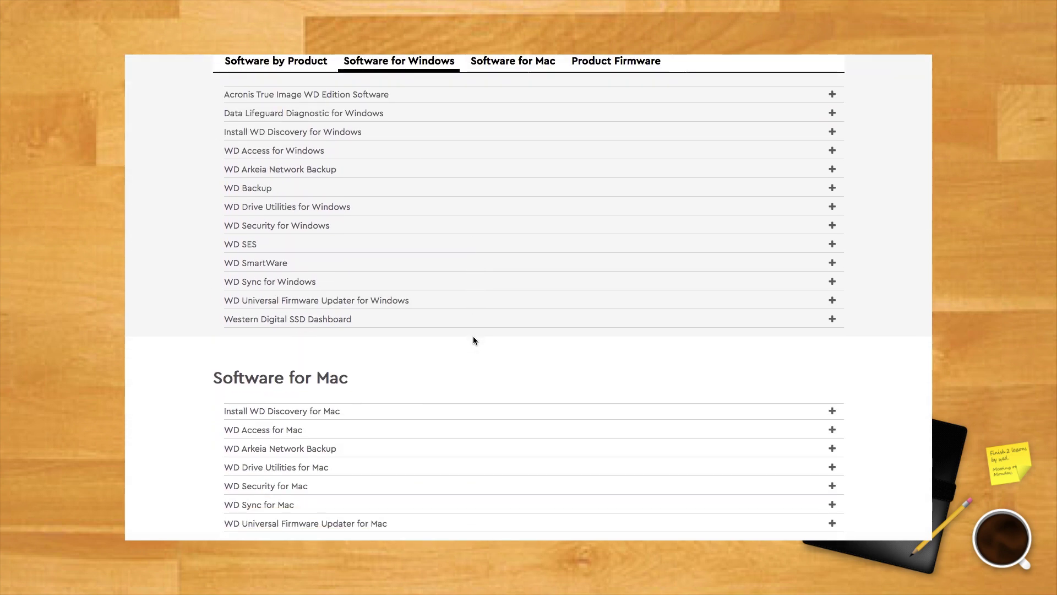
scroll(471, 336, "down", 2)
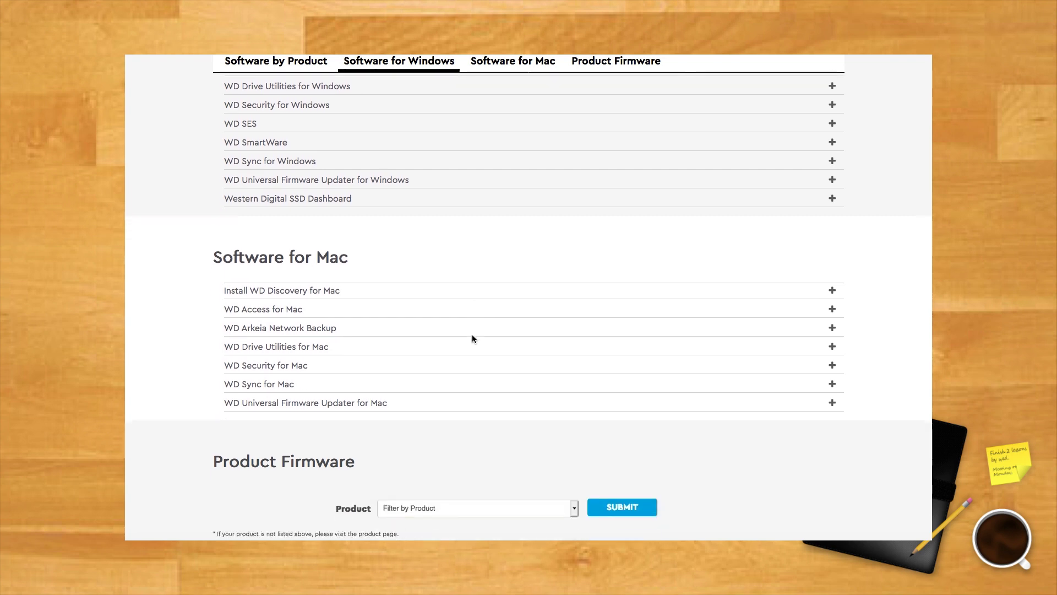
scroll(471, 334, "up", 2)
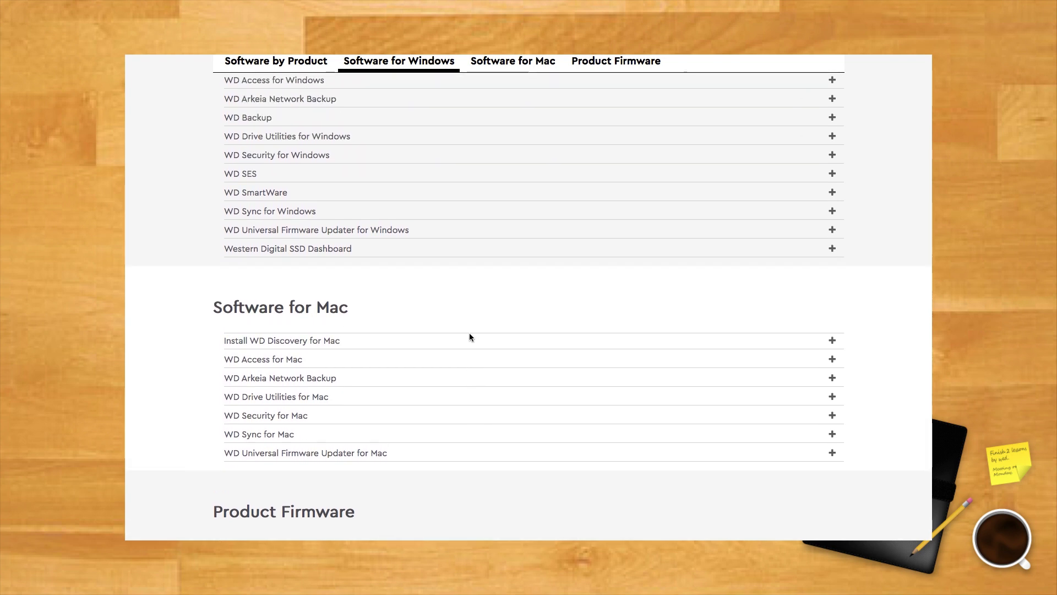
scroll(471, 336, "up", 7)
scroll(470, 334, "up", 1)
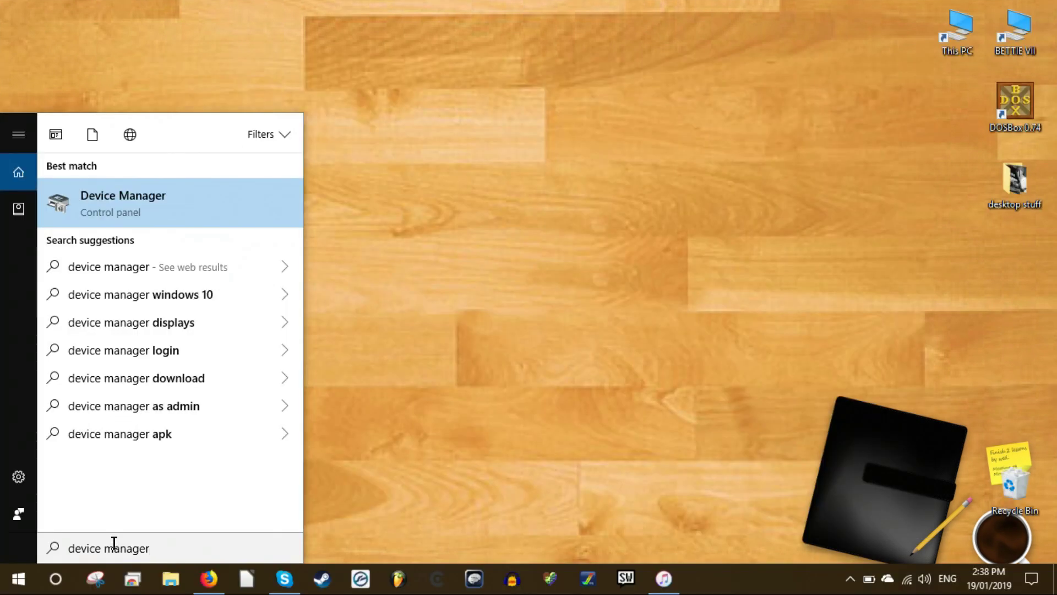
Expand Disk drives in Device Manager and select the WDC WD10JPCX-24UE4T0 entry.
key("Return")
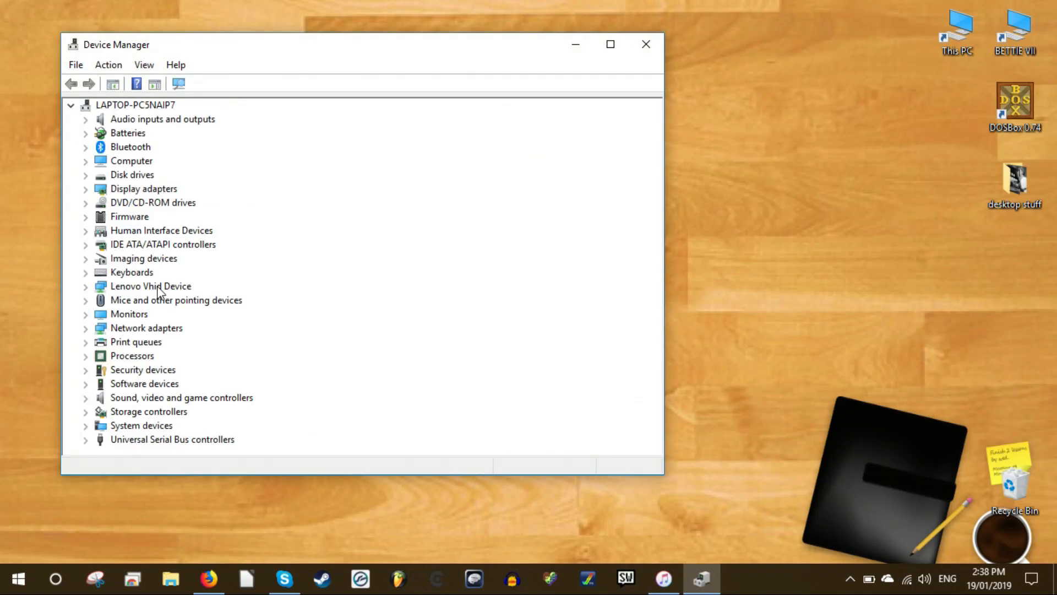
left_click(85, 175)
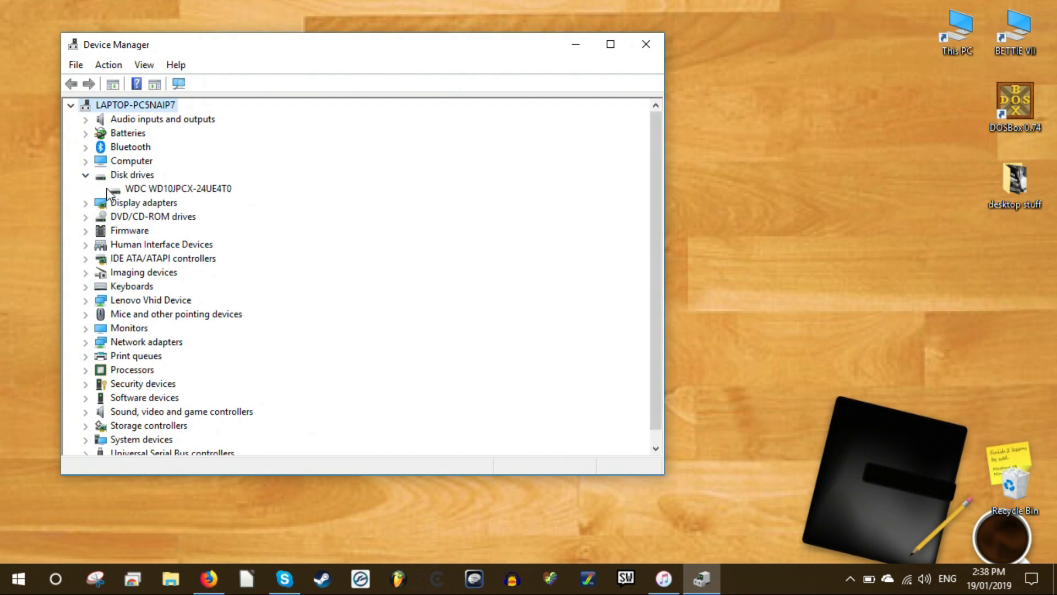
left_click(160, 190)
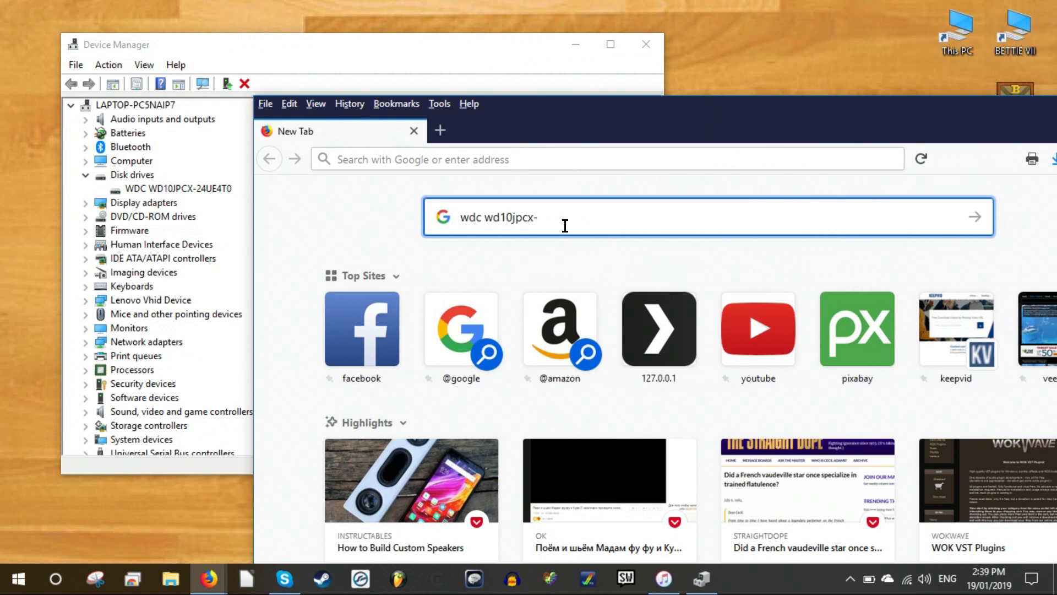
Finish typing 'wdc wd10jpcx-24ue4t0' into Firefox's search box and run the search.
type("4ue4t0")
key("Return")
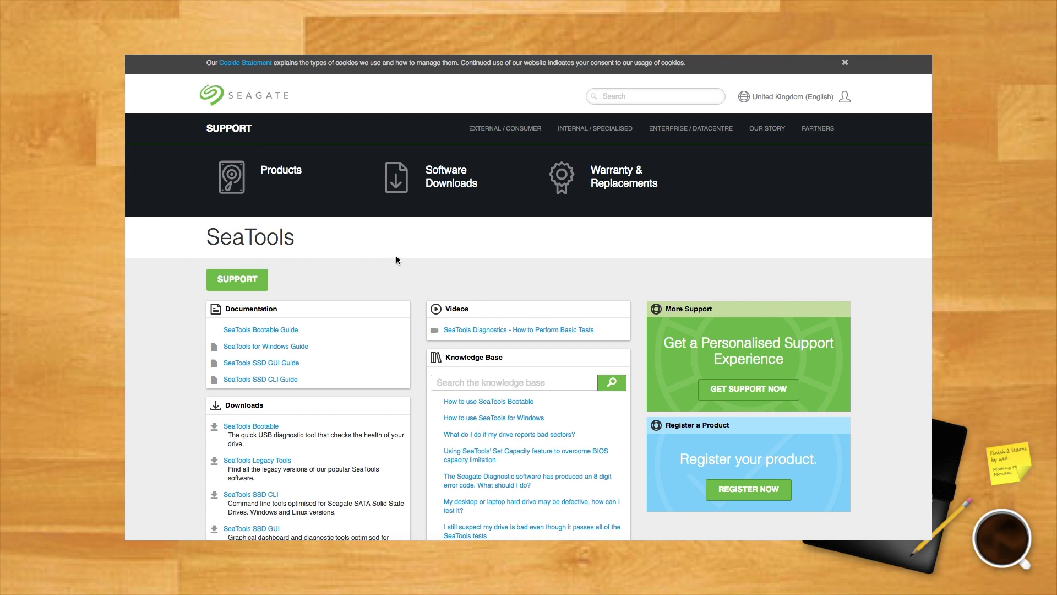
Scroll through Seagate's SeaTools diagnostic downloads and ADATA's disk utility software page.
scroll(395, 257, "down", 3)
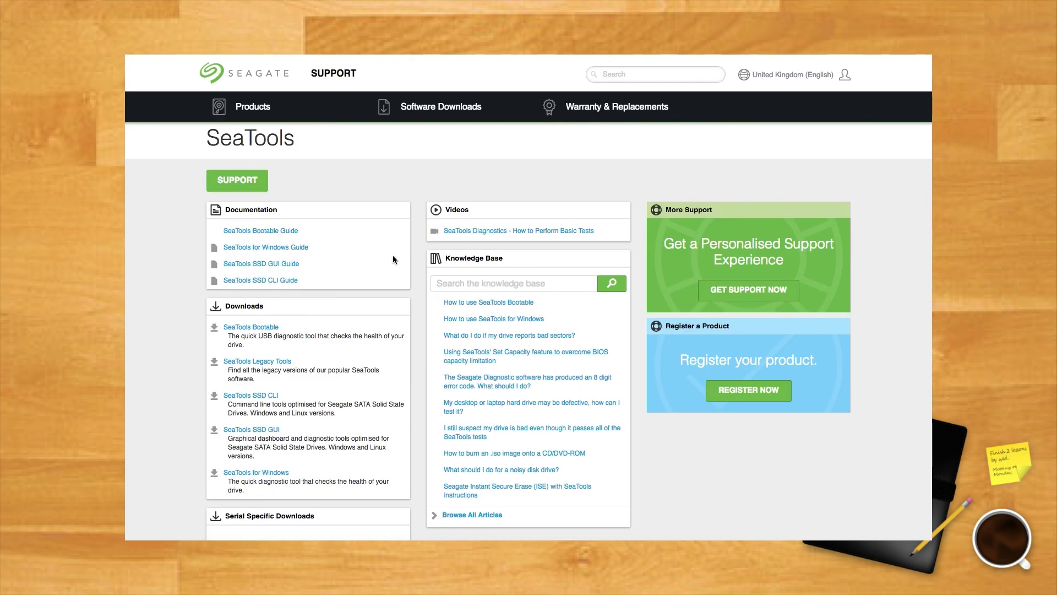
scroll(391, 253, "down", 4)
scroll(389, 252, "up", 6)
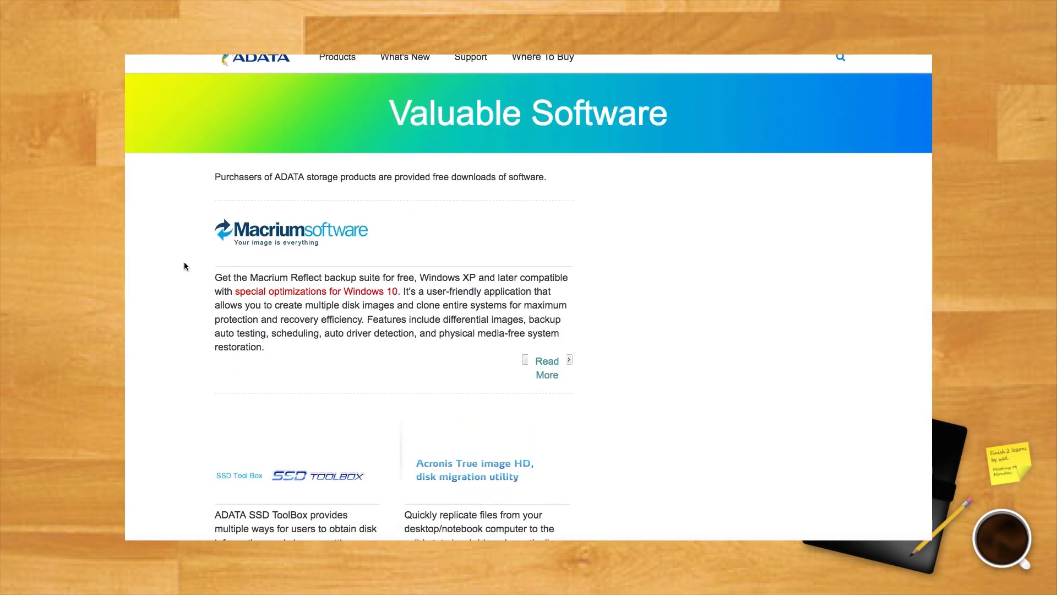
scroll(184, 264, "down", 4)
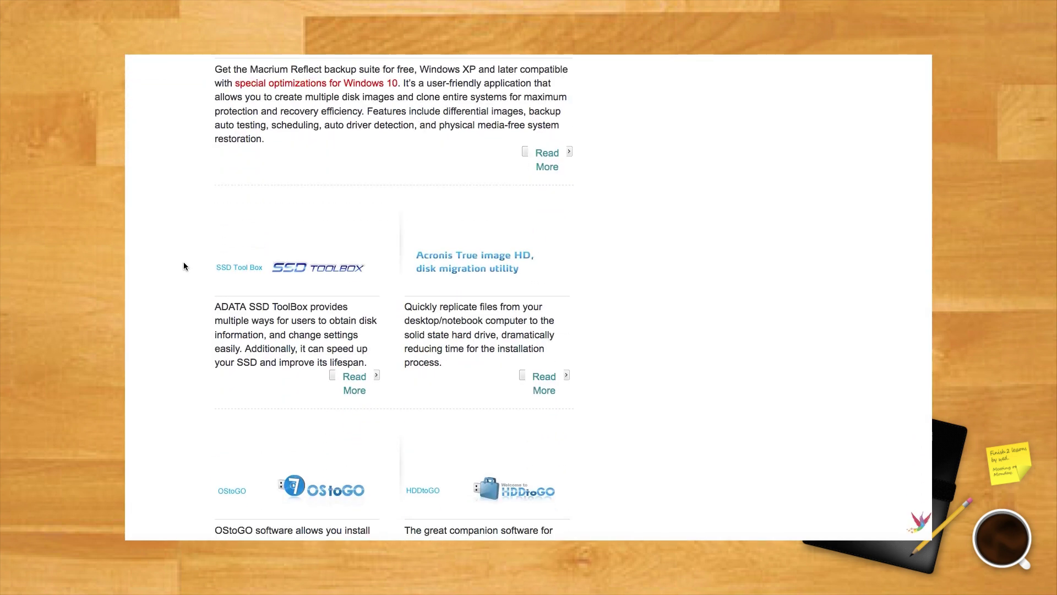
scroll(184, 266, "down", 7)
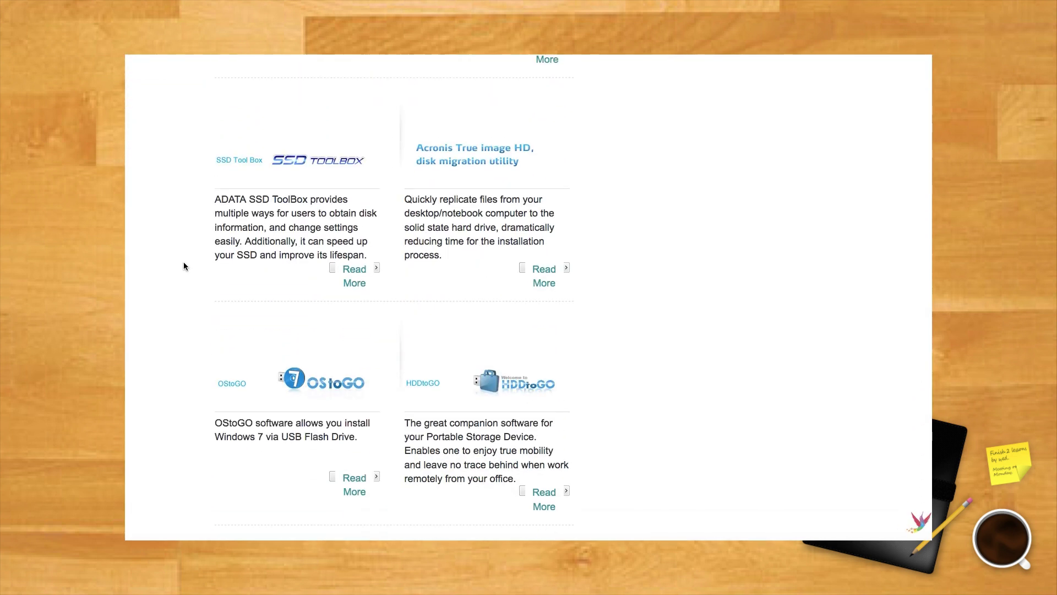
scroll(184, 265, "down", 3)
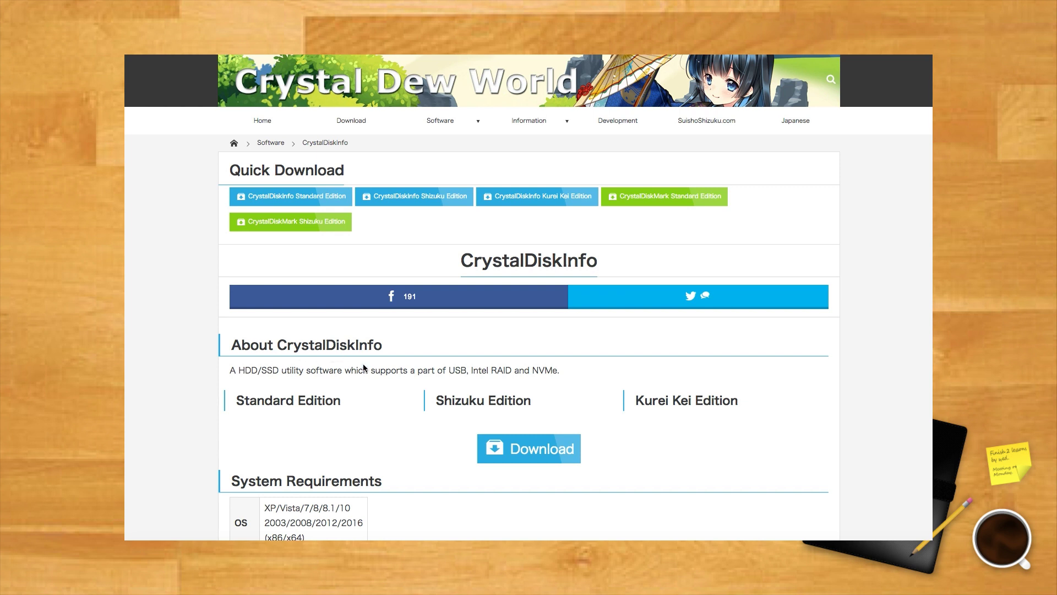
Scroll the CrystalDiskInfo page down to its System Requirements and Manual sections.
scroll(195, 365, "down", 5)
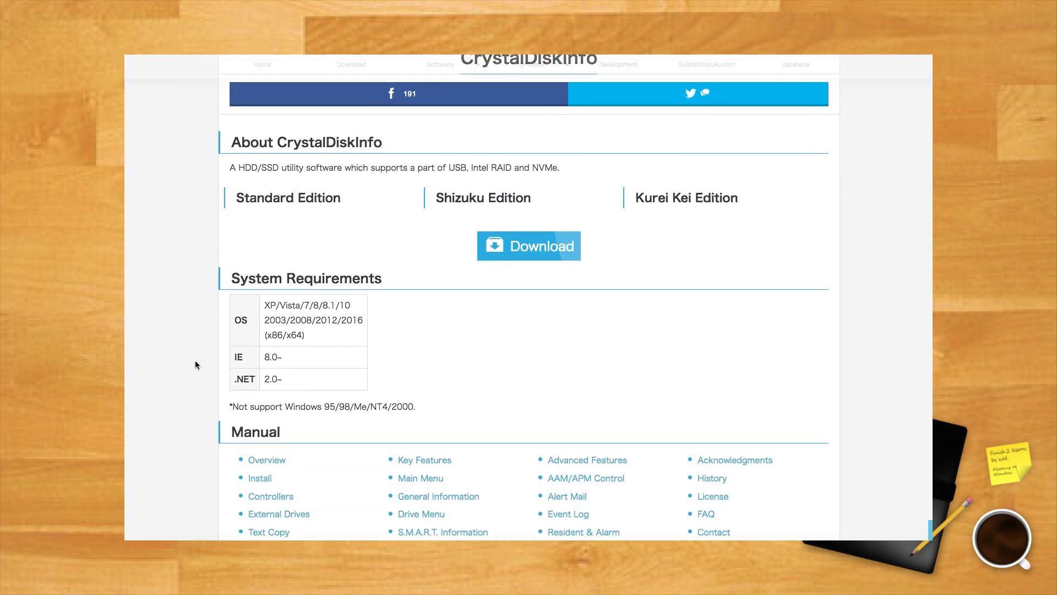
scroll(195, 364, "down", 1)
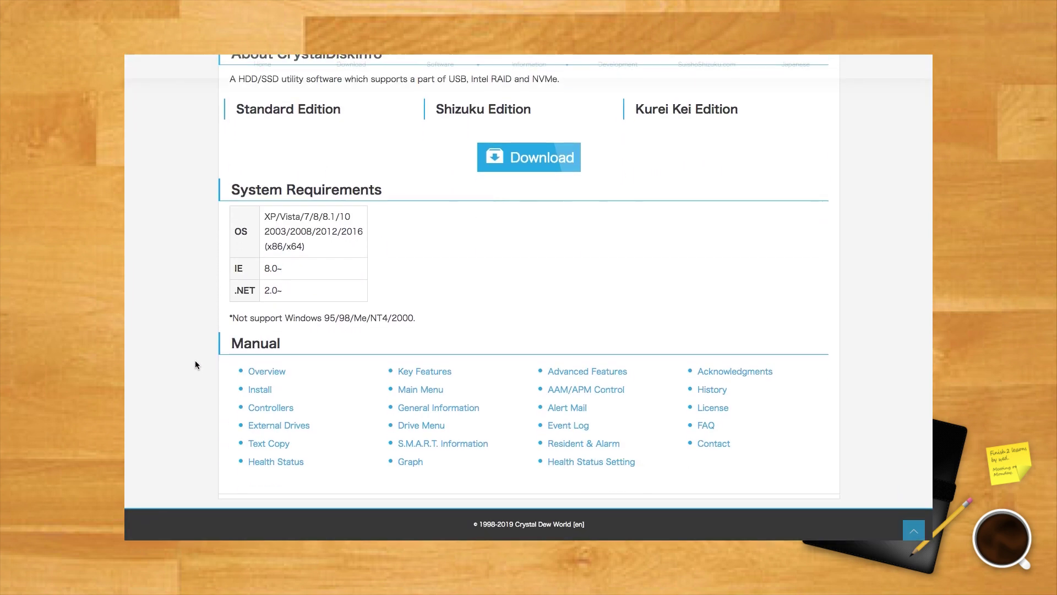
scroll(195, 362, "up", 4)
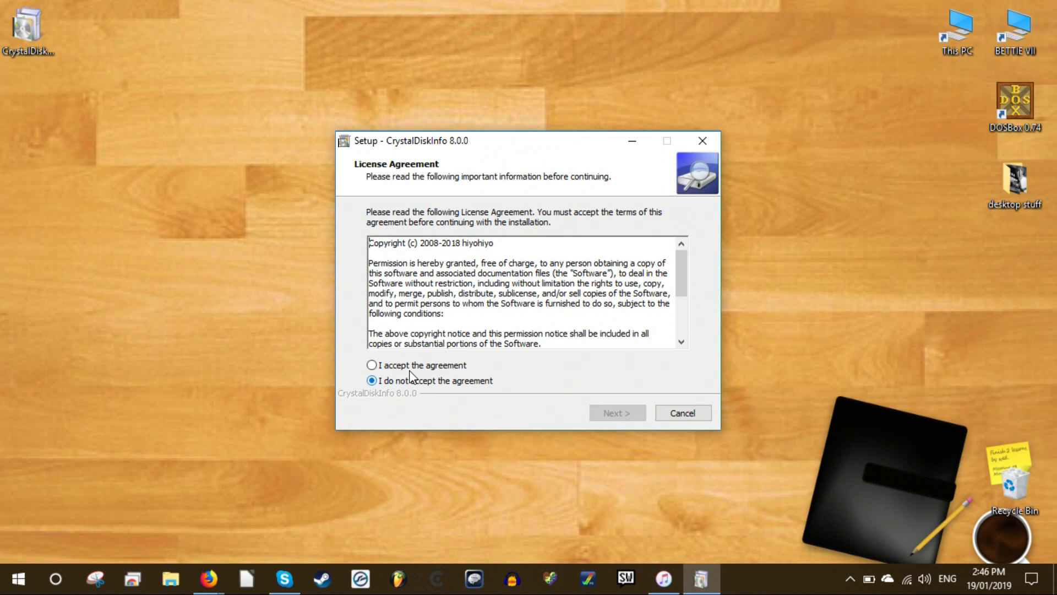
Install CrystalDiskInfo 8.0.0 with the default folder, Start Menu folder and desktop shortcut.
left_click(409, 366)
left_click(618, 411)
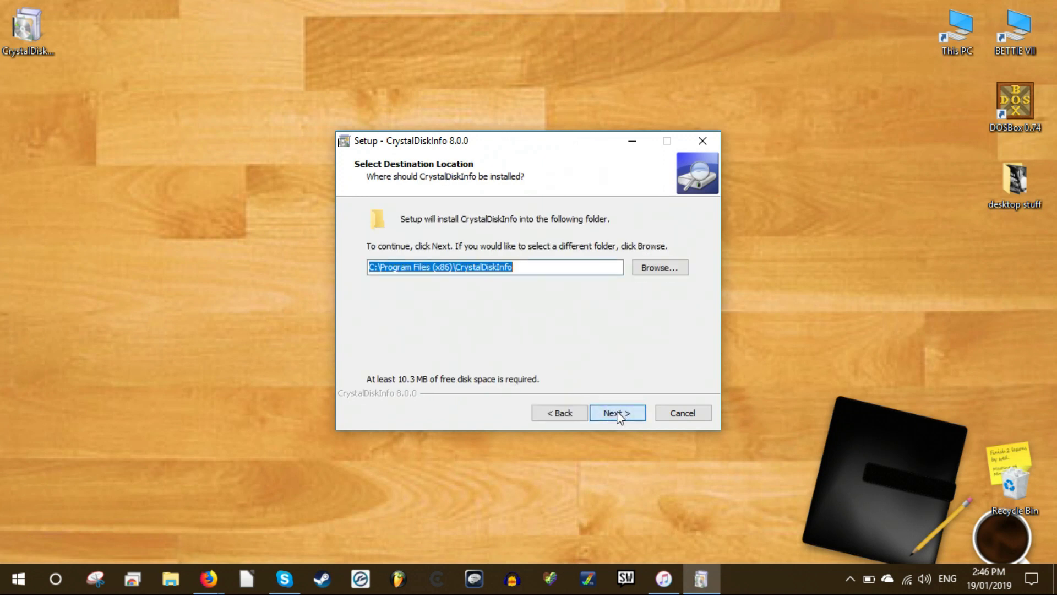
left_click(609, 413)
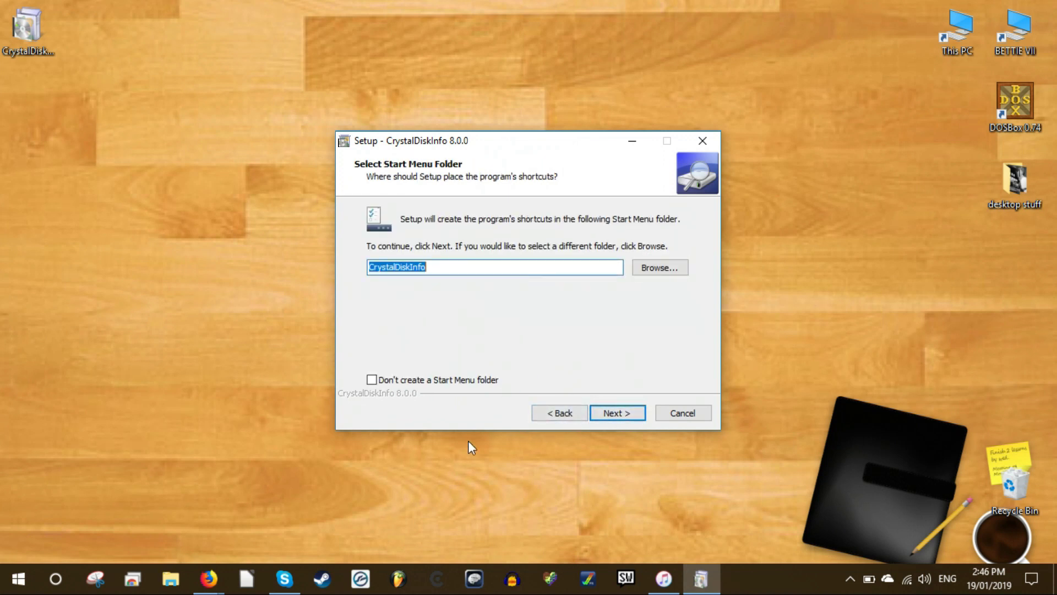
left_click(604, 414)
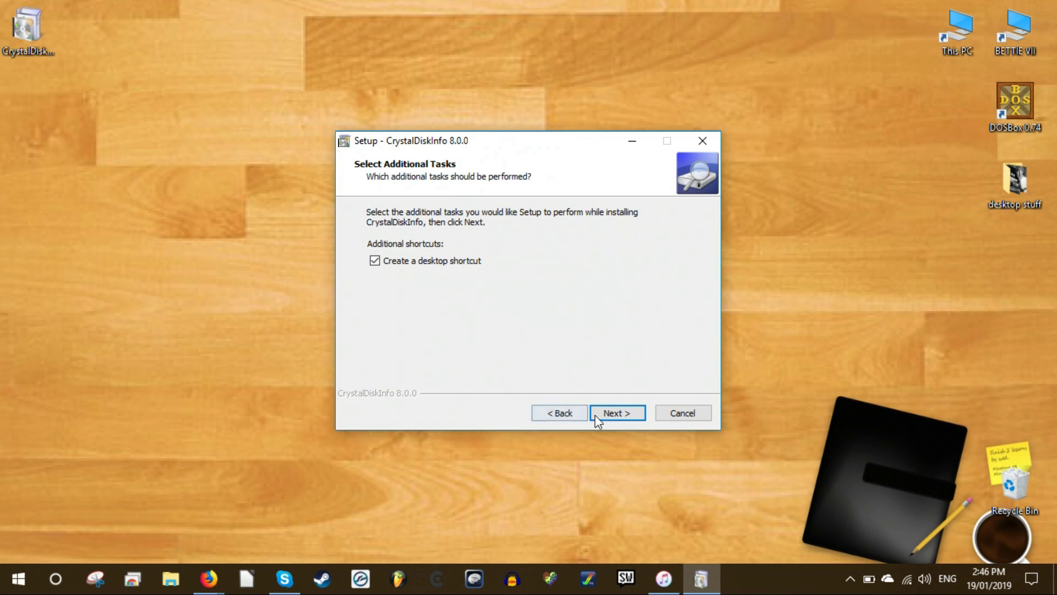
left_click(618, 414)
left_click(611, 414)
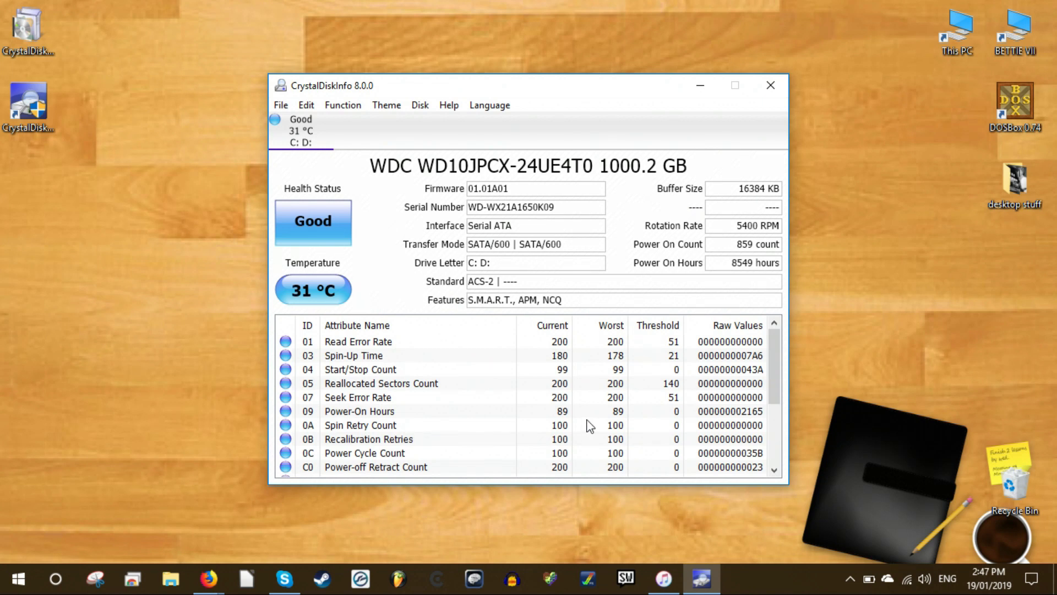
scroll(722, 392, "down", 3)
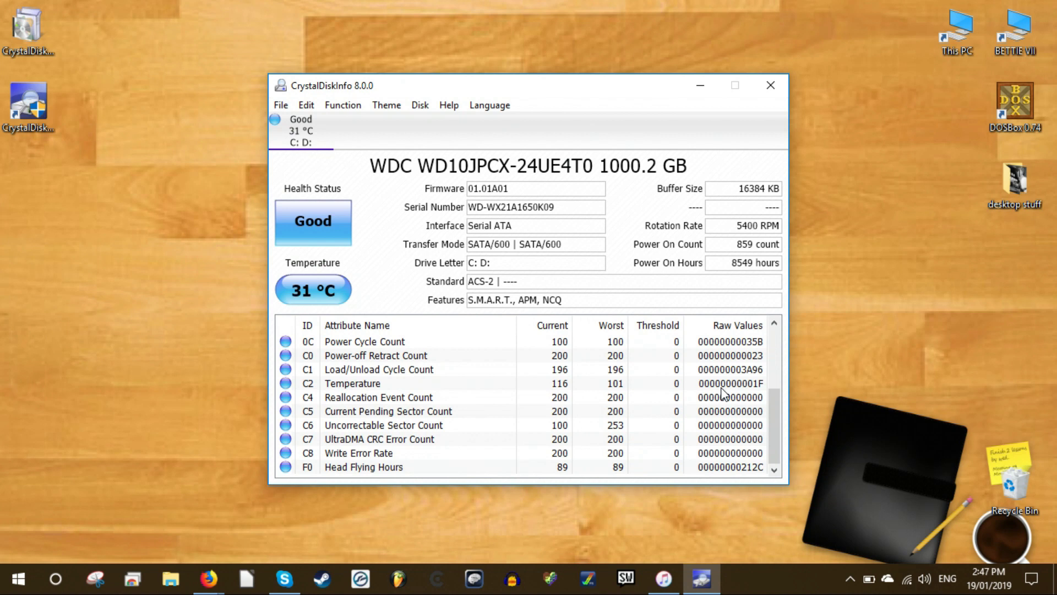
left_click(466, 385)
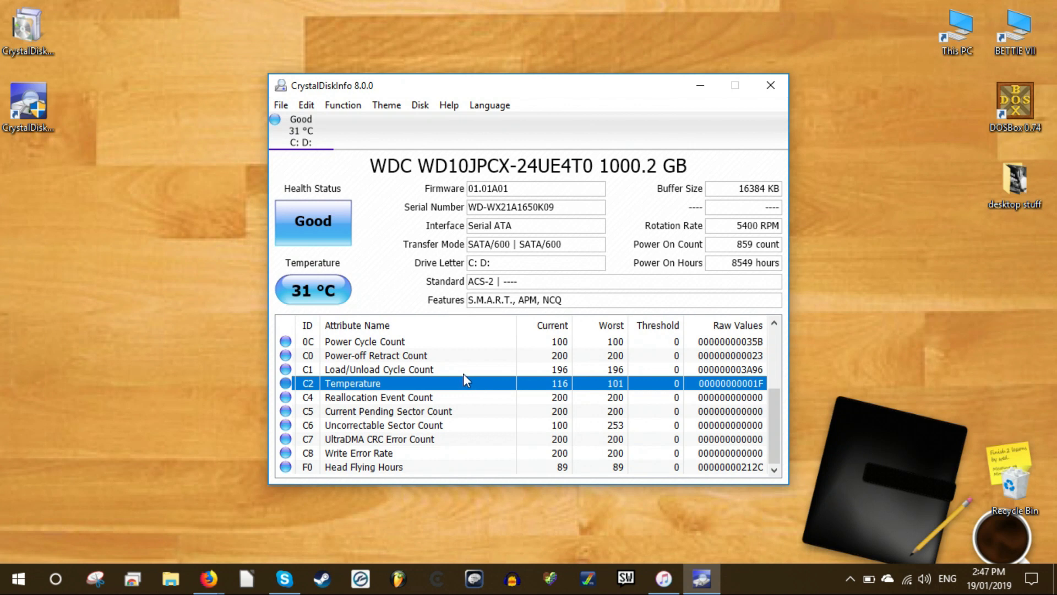
scroll(467, 380, "up", 2)
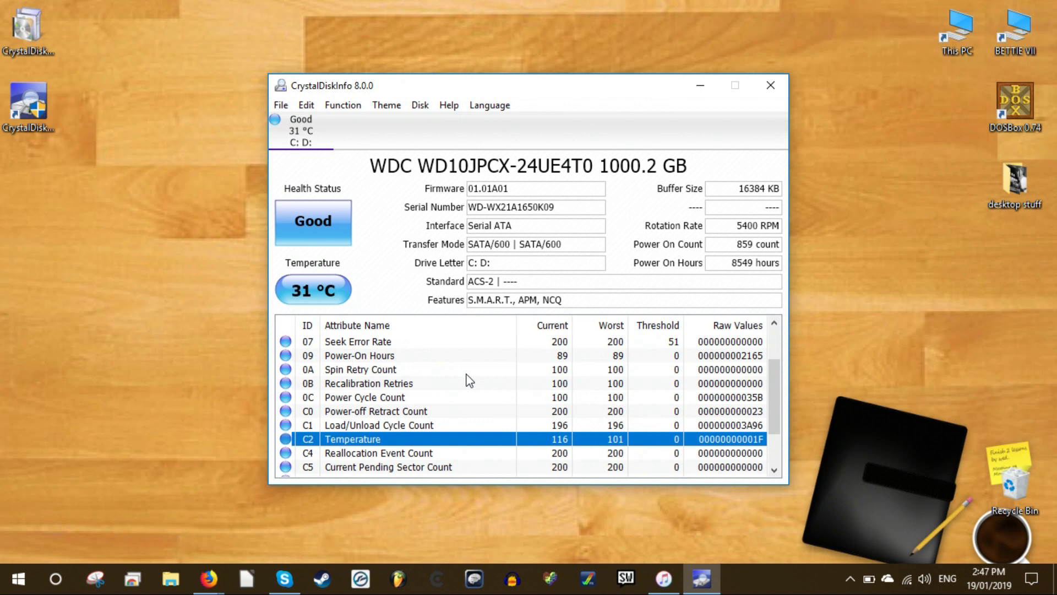
left_click(458, 370)
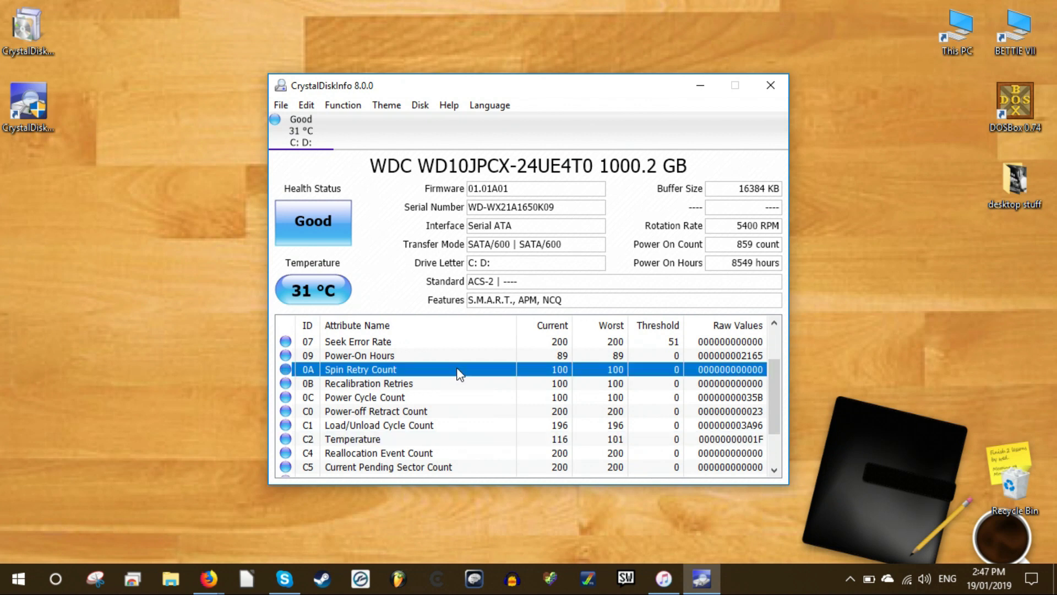